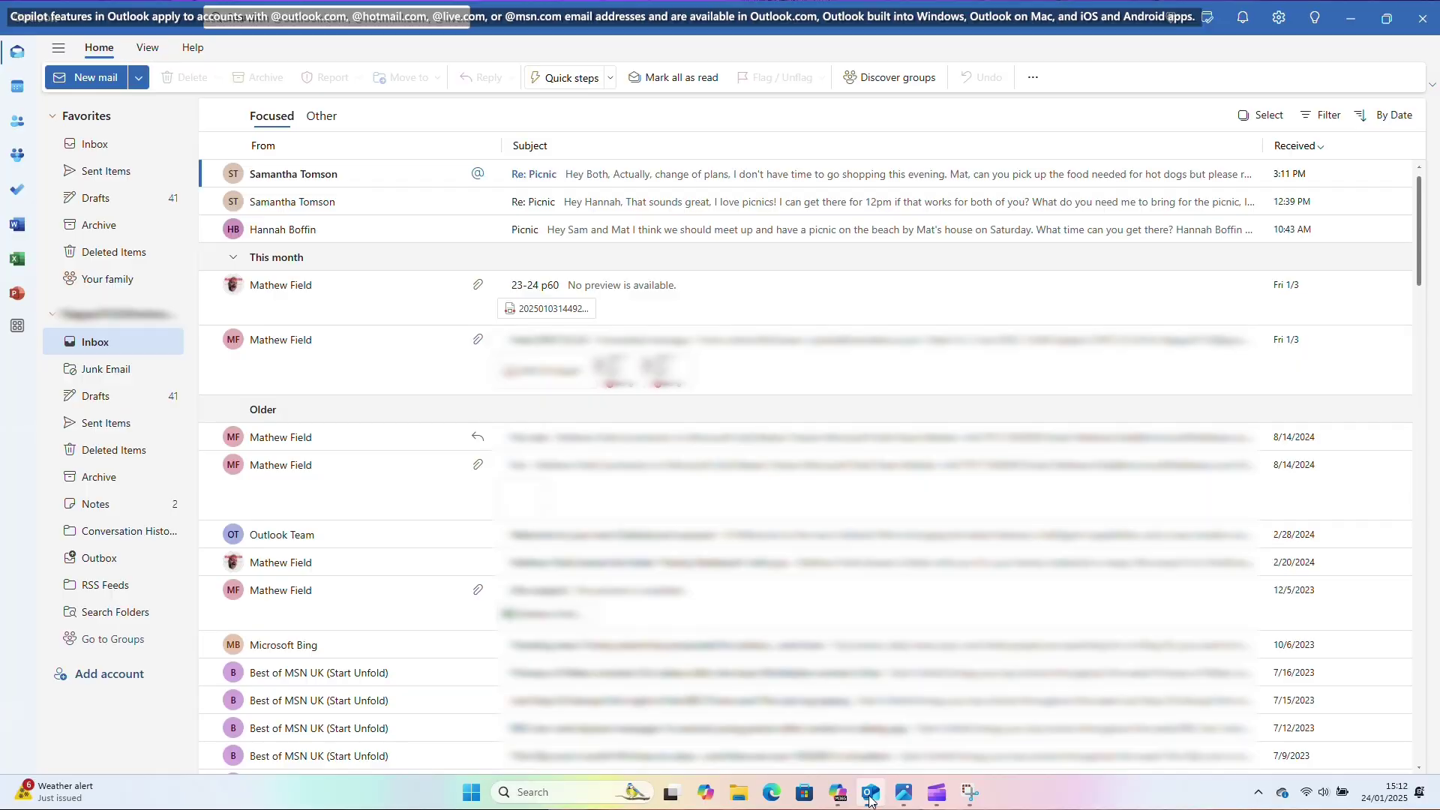
Open the most recent Re: Picnic reply from the Outlook inbox in reading view.
click(327, 178)
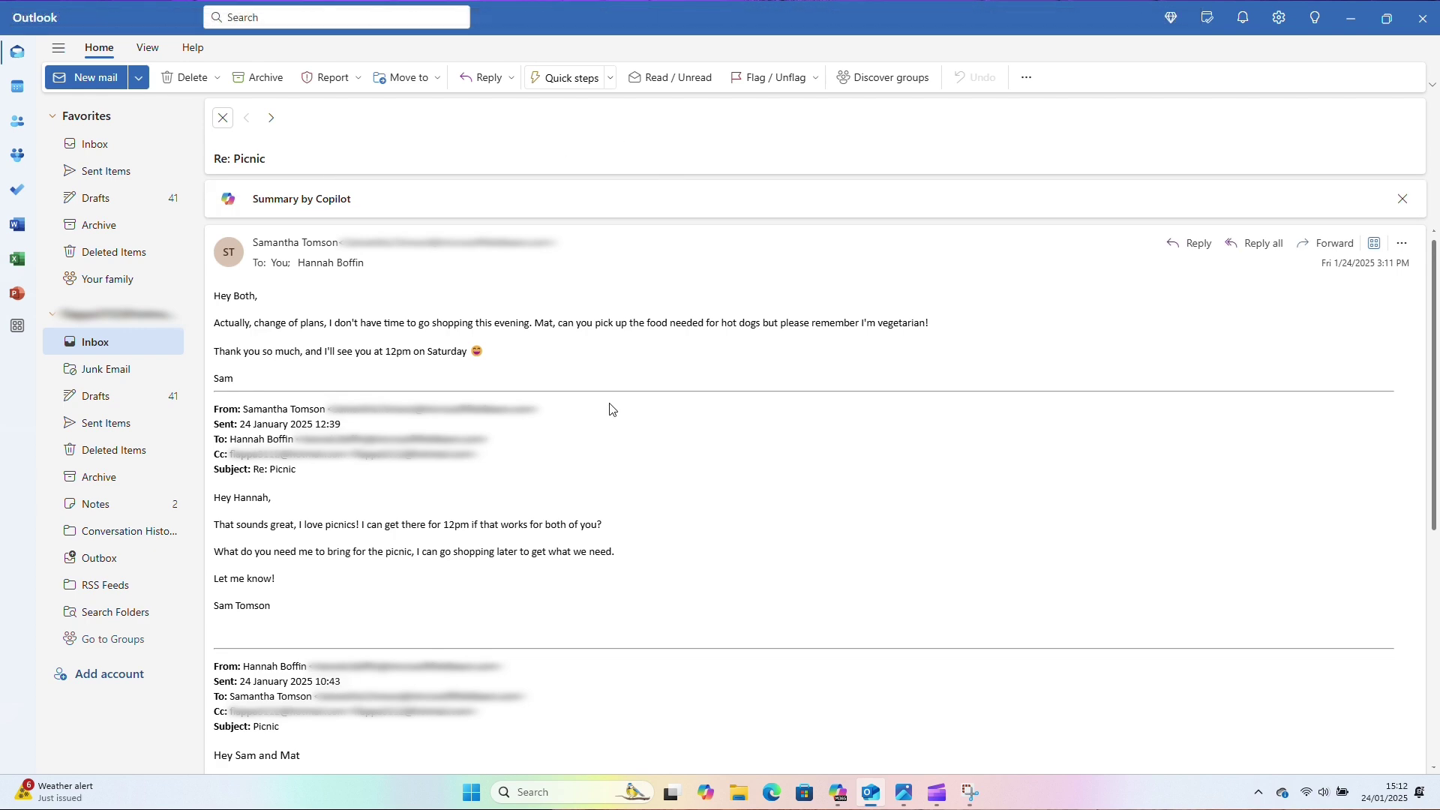
Look through the Re: Picnic conversation and have Copilot summarise the thread.
scroll(613, 414, down, 3)
scroll(613, 413, down, 4)
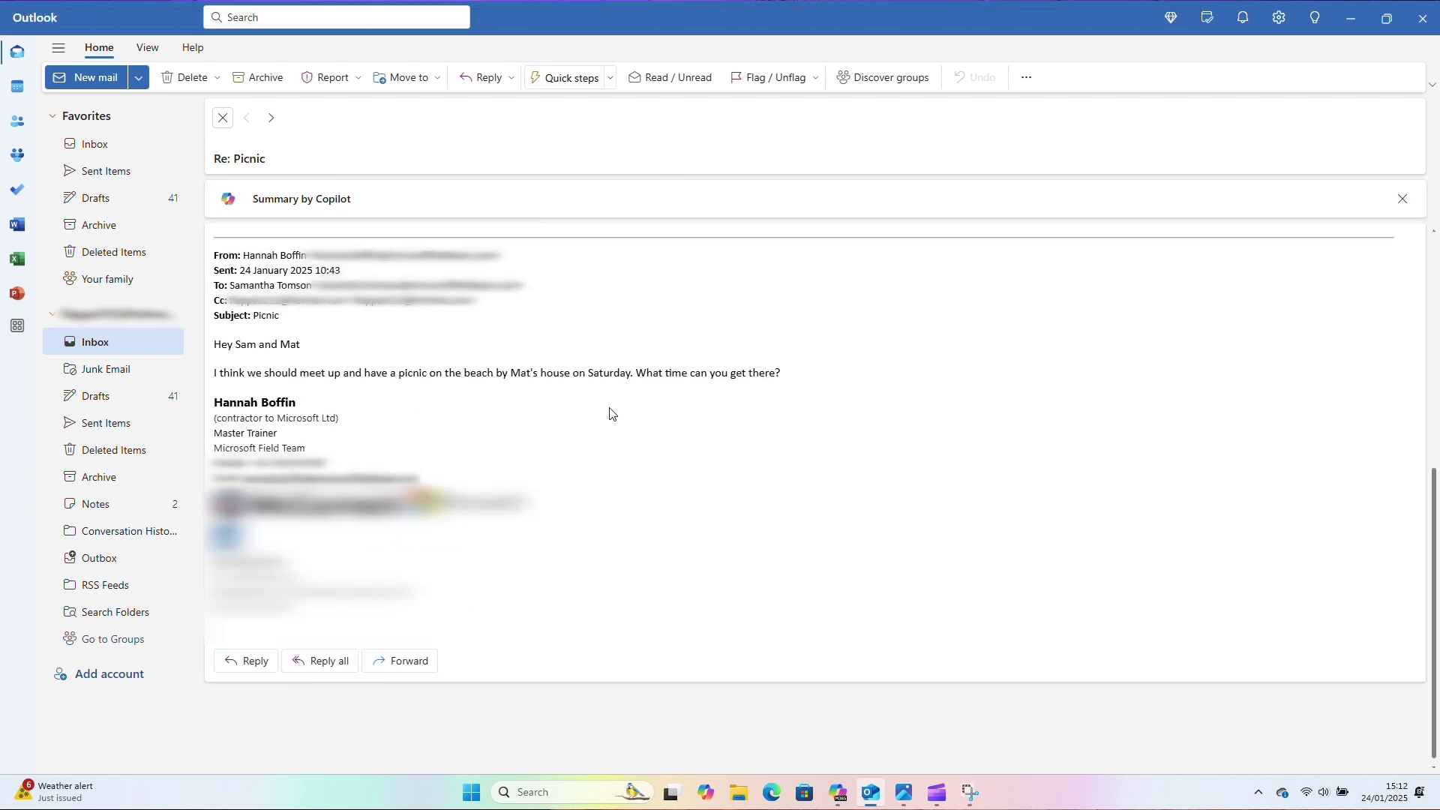
scroll(612, 413, up, 7)
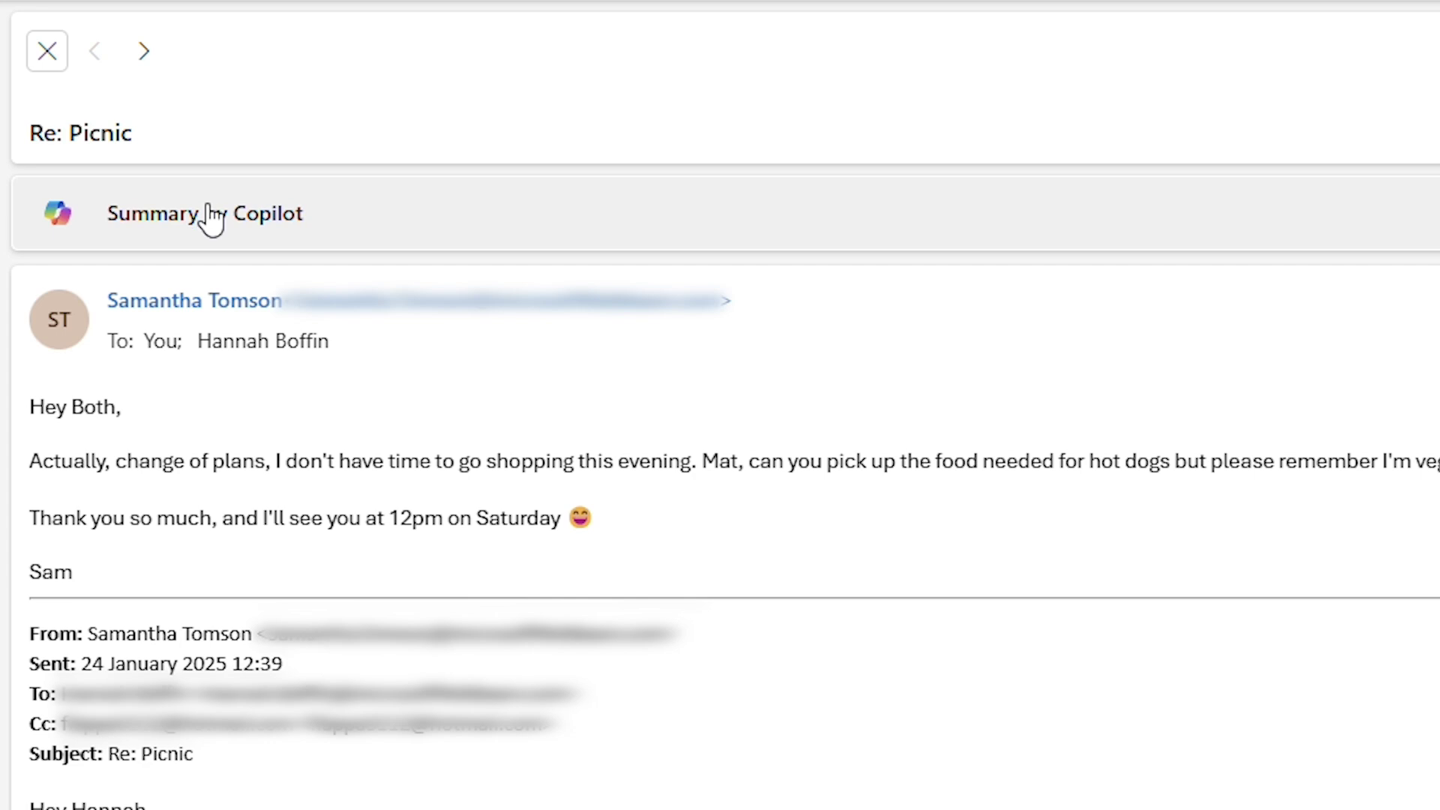
click(213, 216)
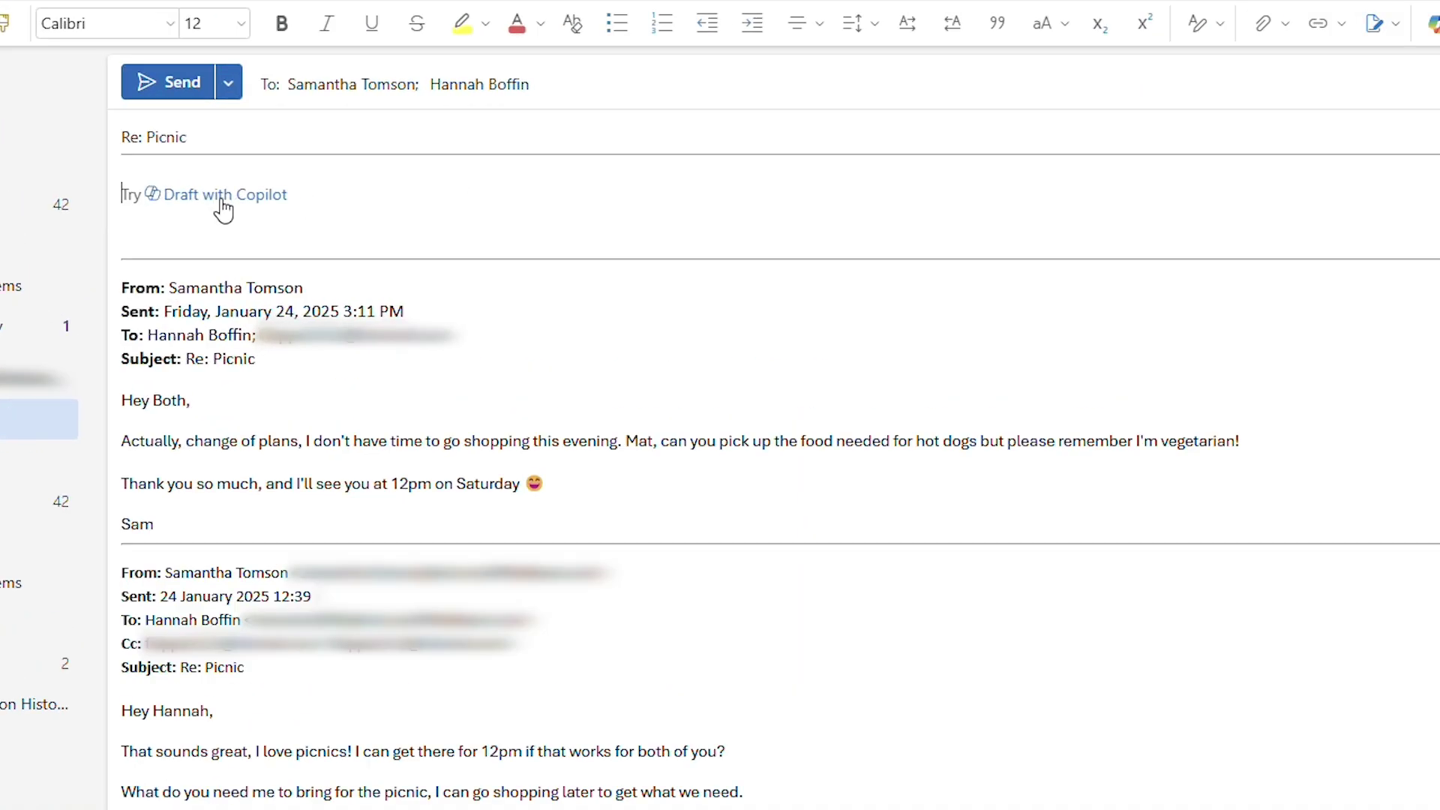
Draft a short, friendly Copilot reply offering vegetarian hot-dog food, then get Copilot coaching on it.
click(162, 205)
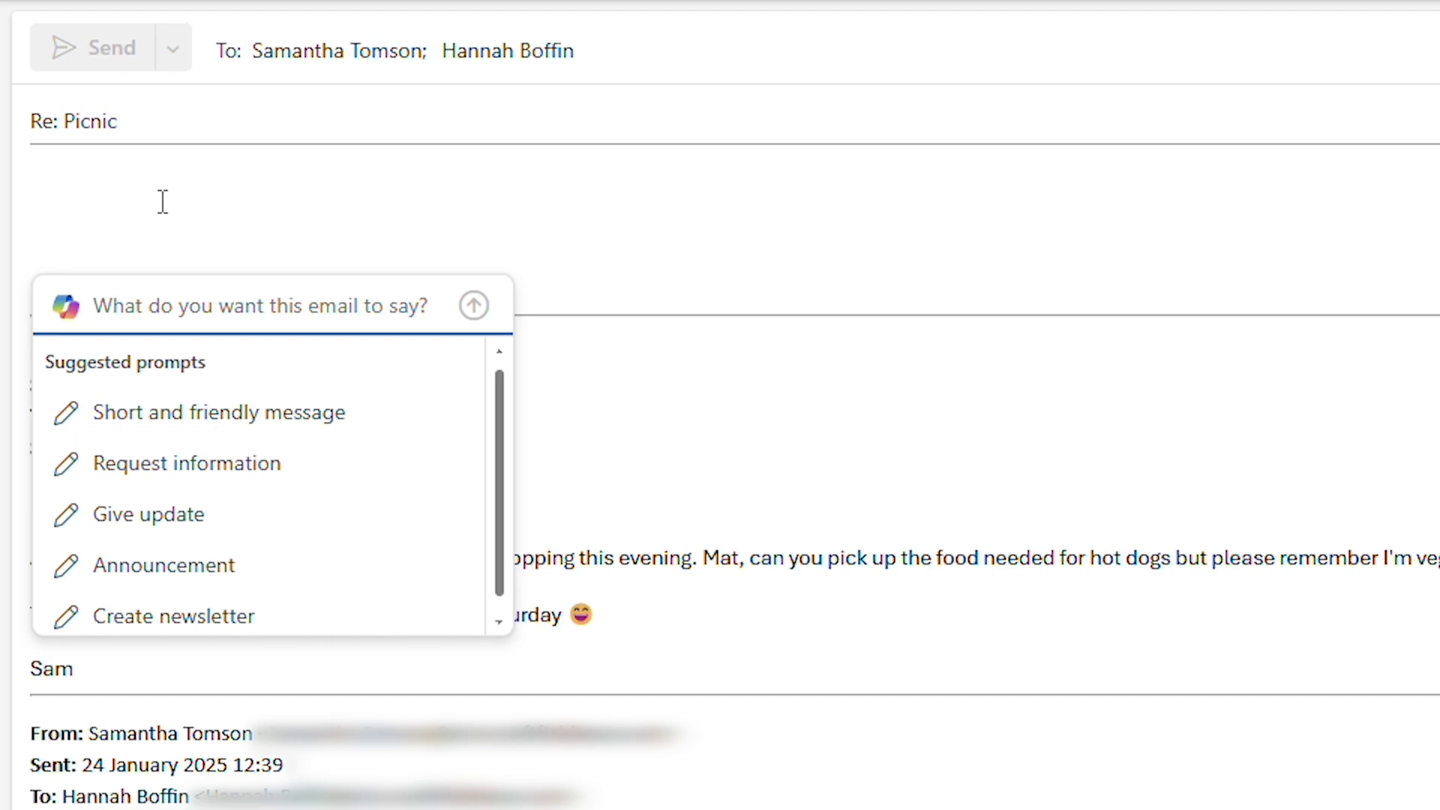
click(185, 424)
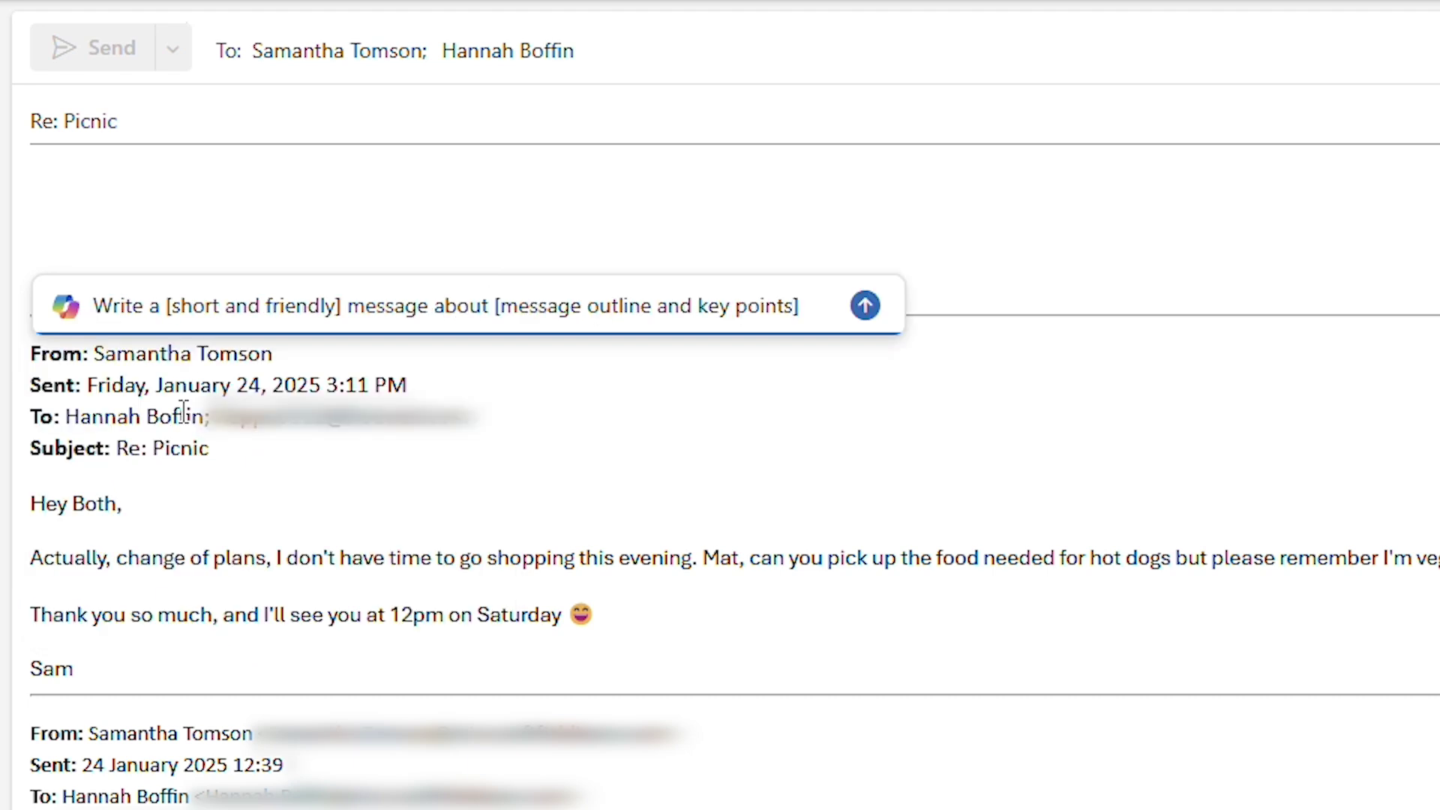
click(866, 306)
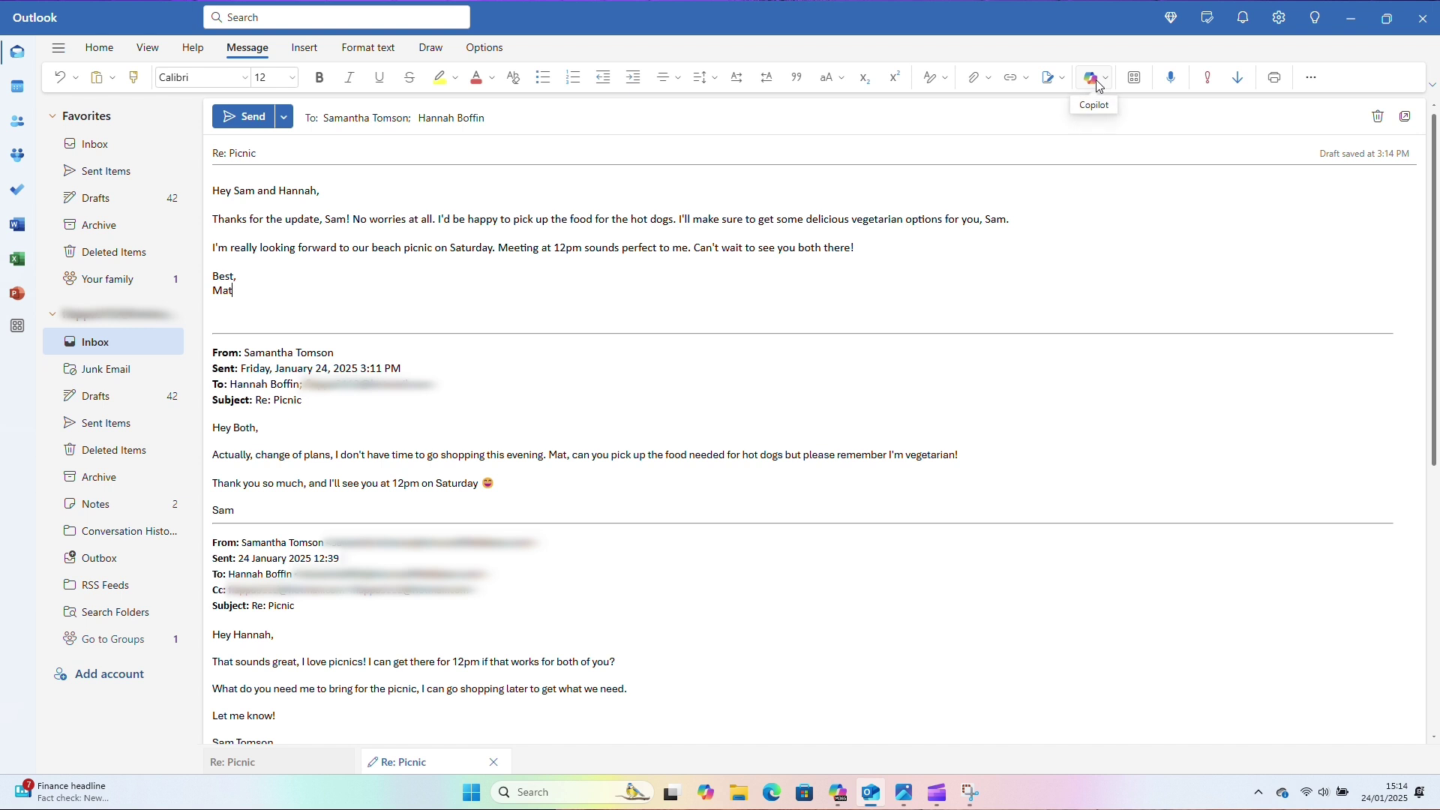
click(1095, 79)
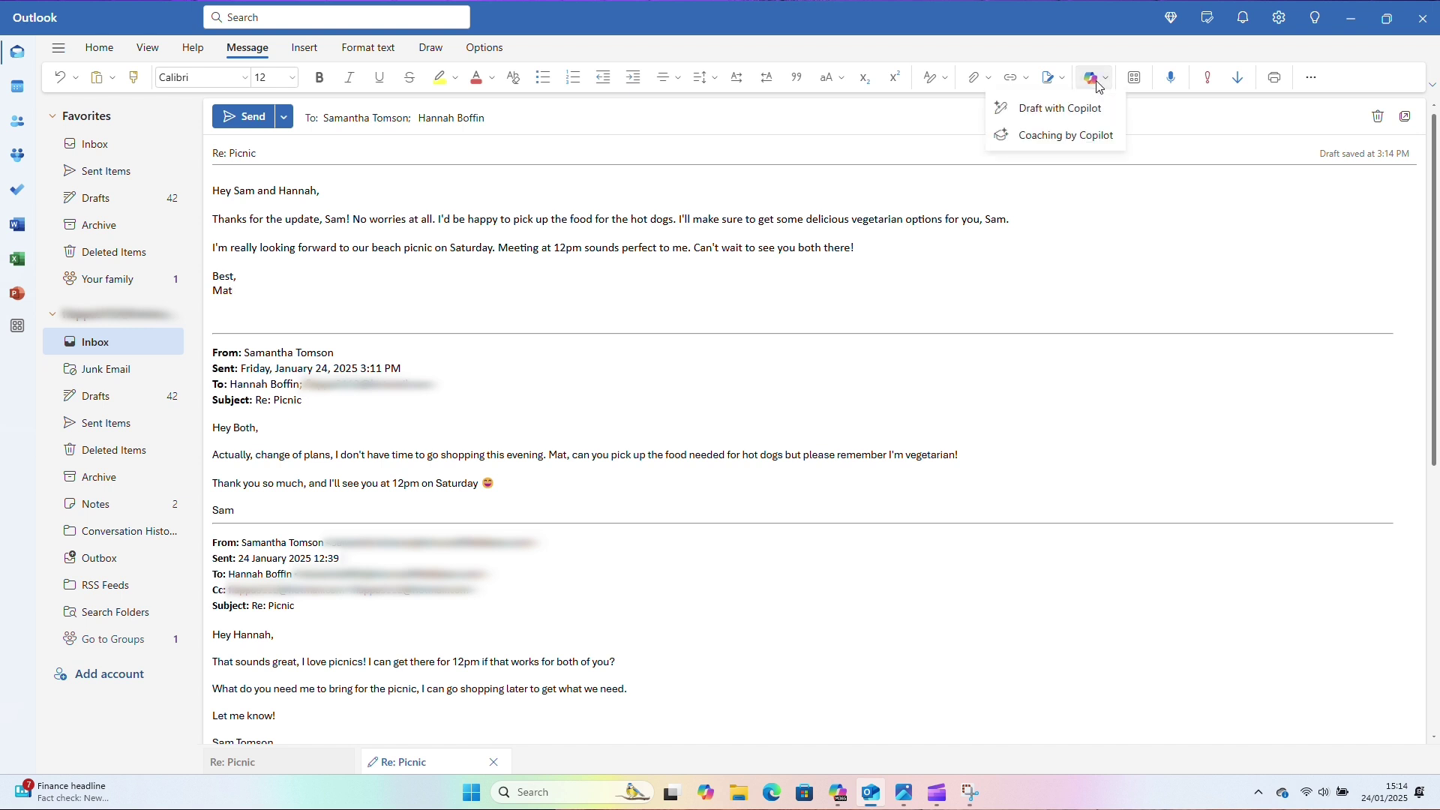
click(1061, 135)
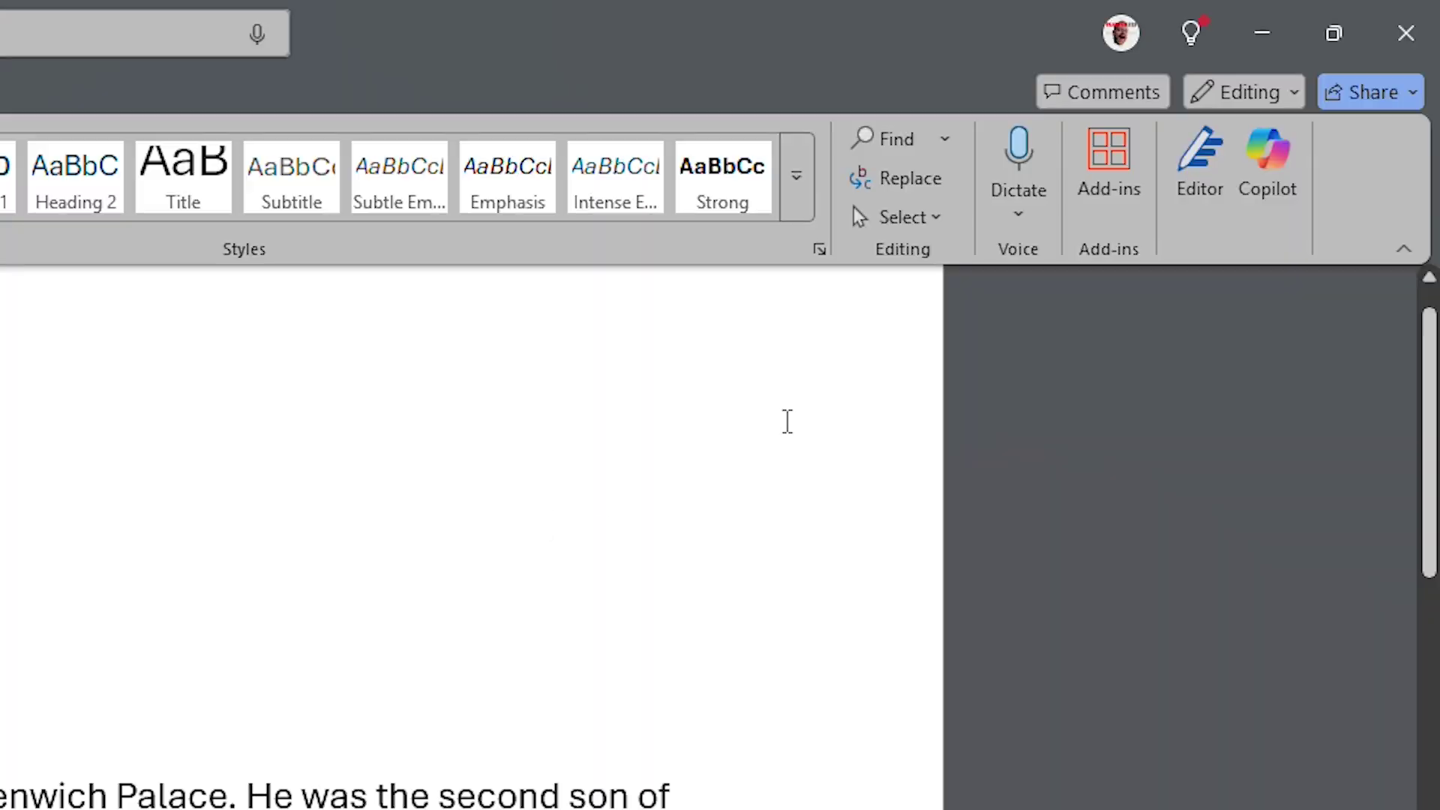
Run Editor on the Henry VIII document, scoring 94%, and review its three clarity refinements.
click(1185, 210)
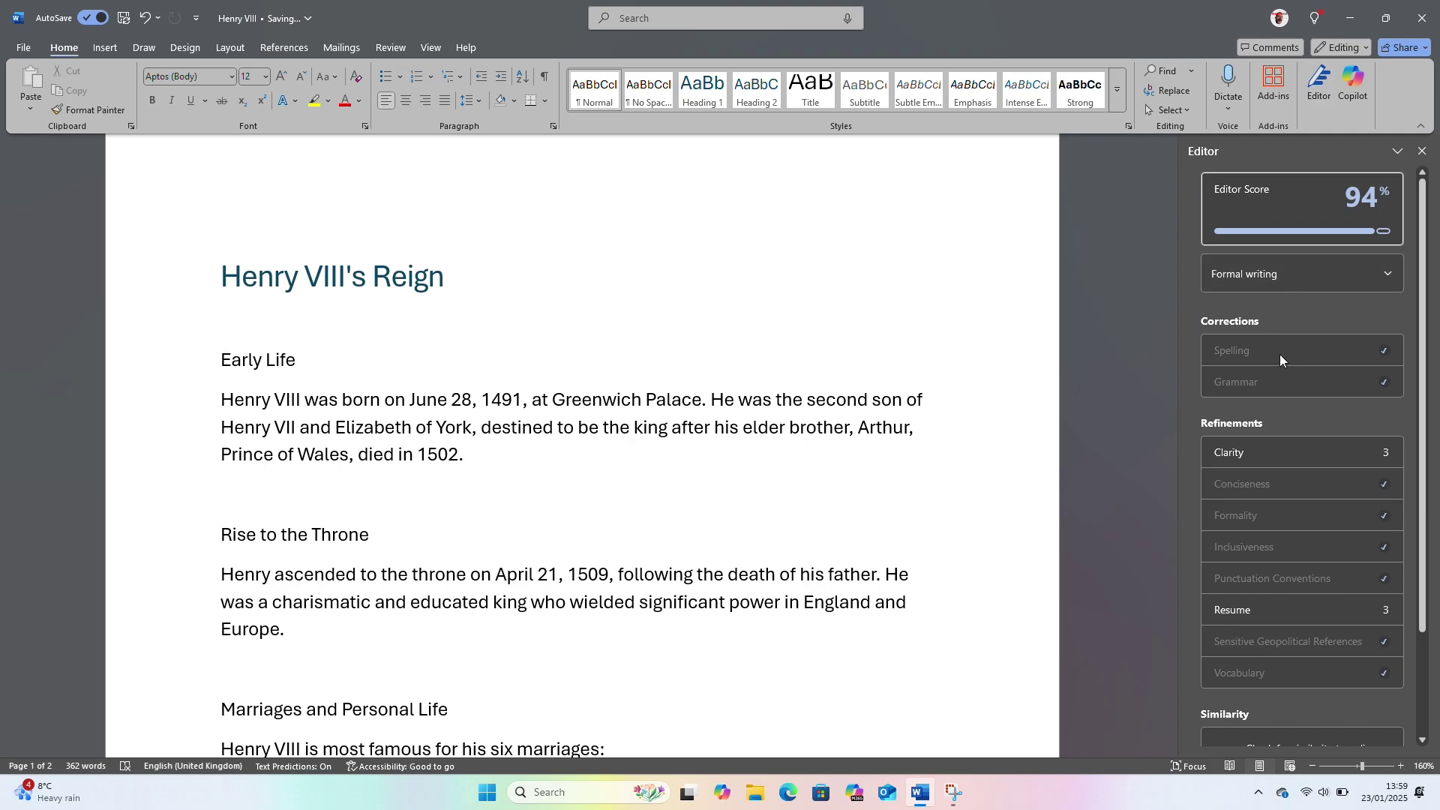
click(1237, 451)
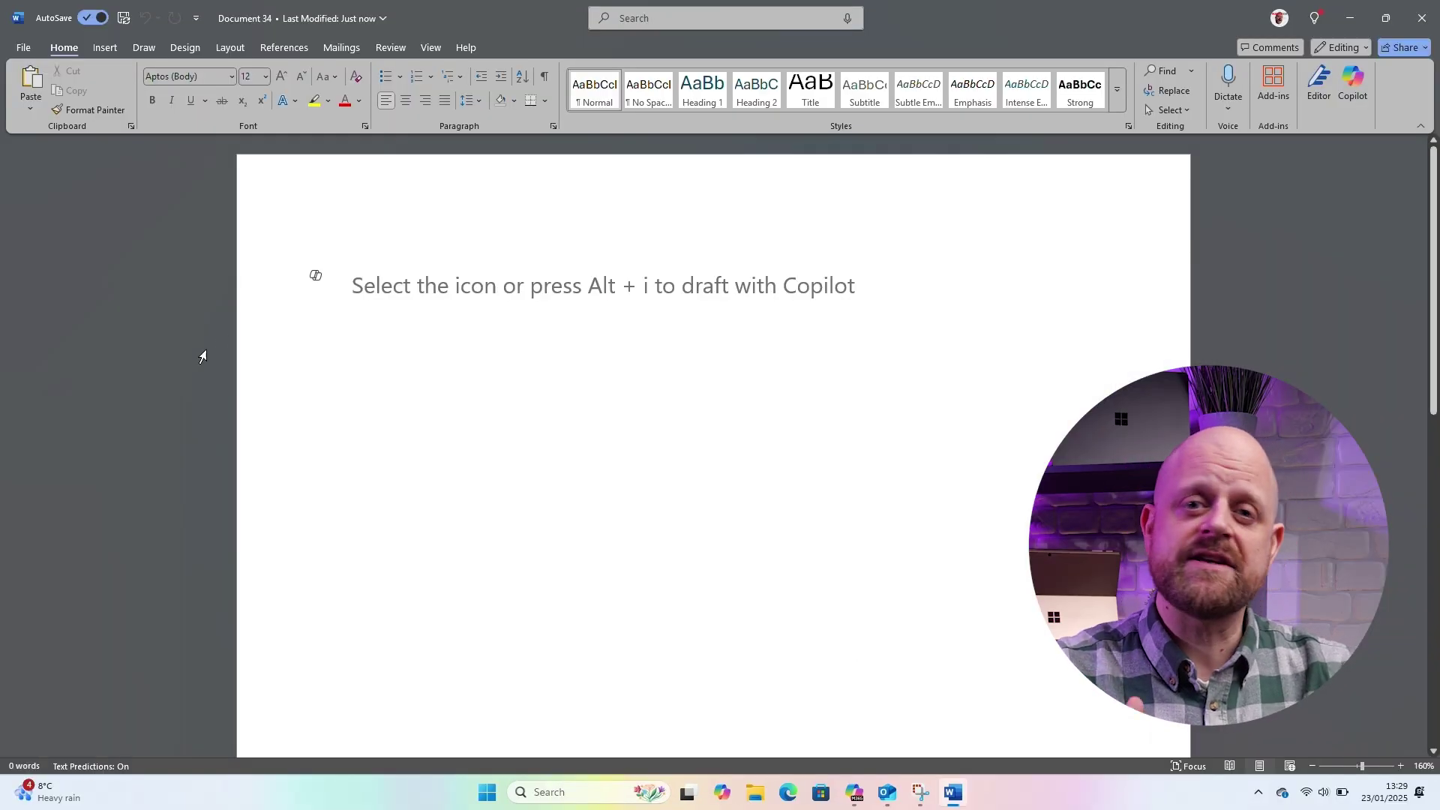
Have Copilot draft a marketing specialist CV featuring Microsoft Master Trainer experience since 2020.
click(315, 275)
text(Create the a cv for a marketing specialist, emp)
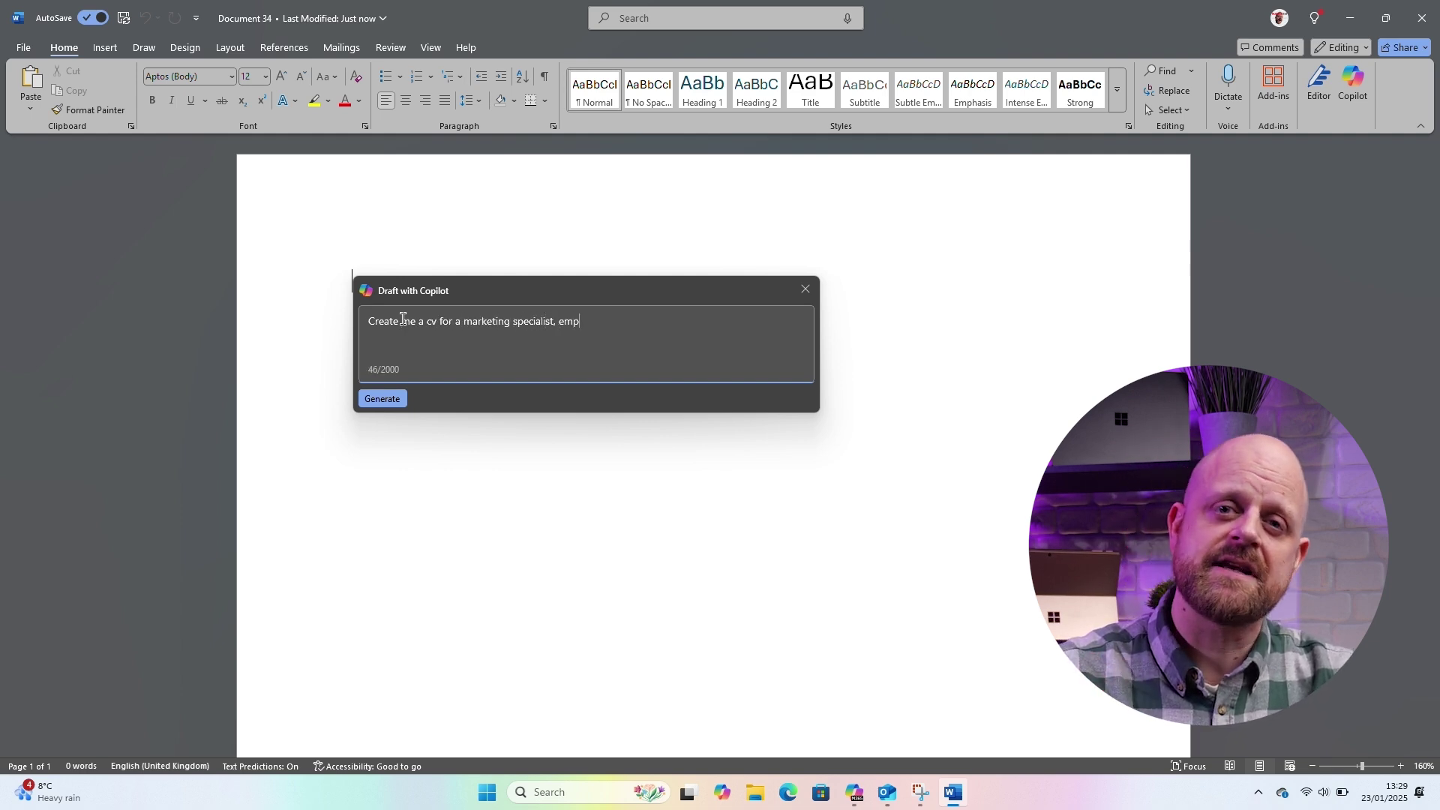
text(ativity, le)
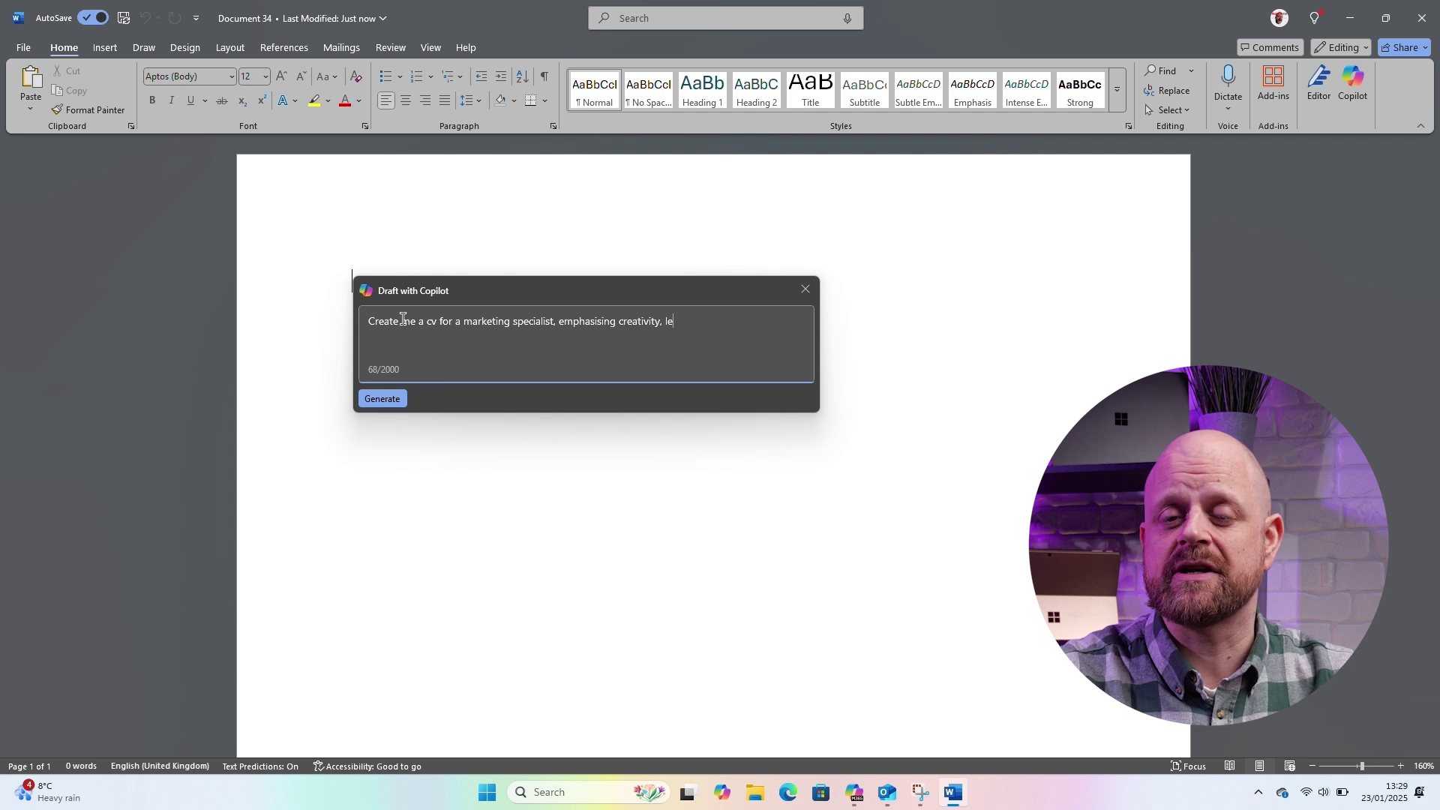
text(adership skills)
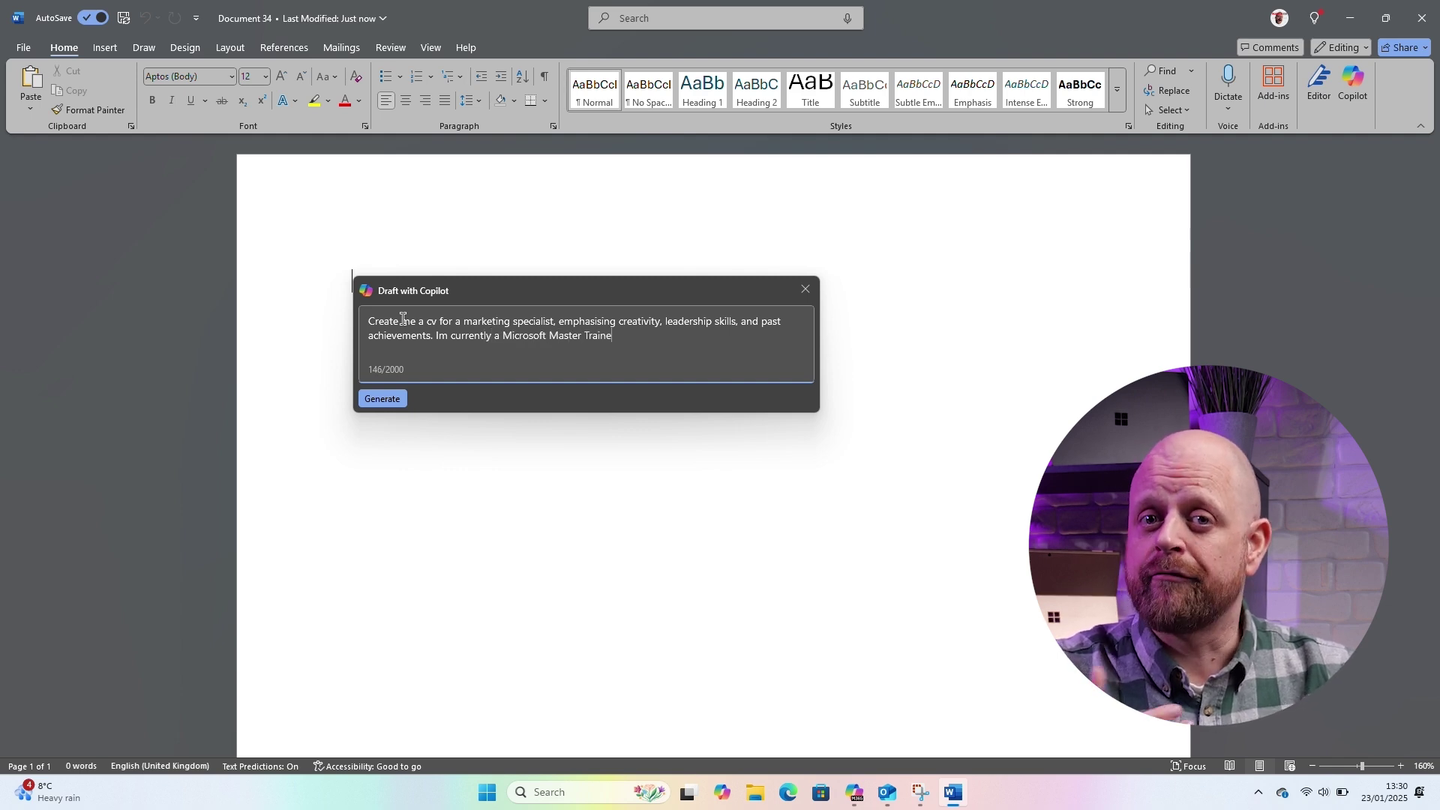
text(020 to present)
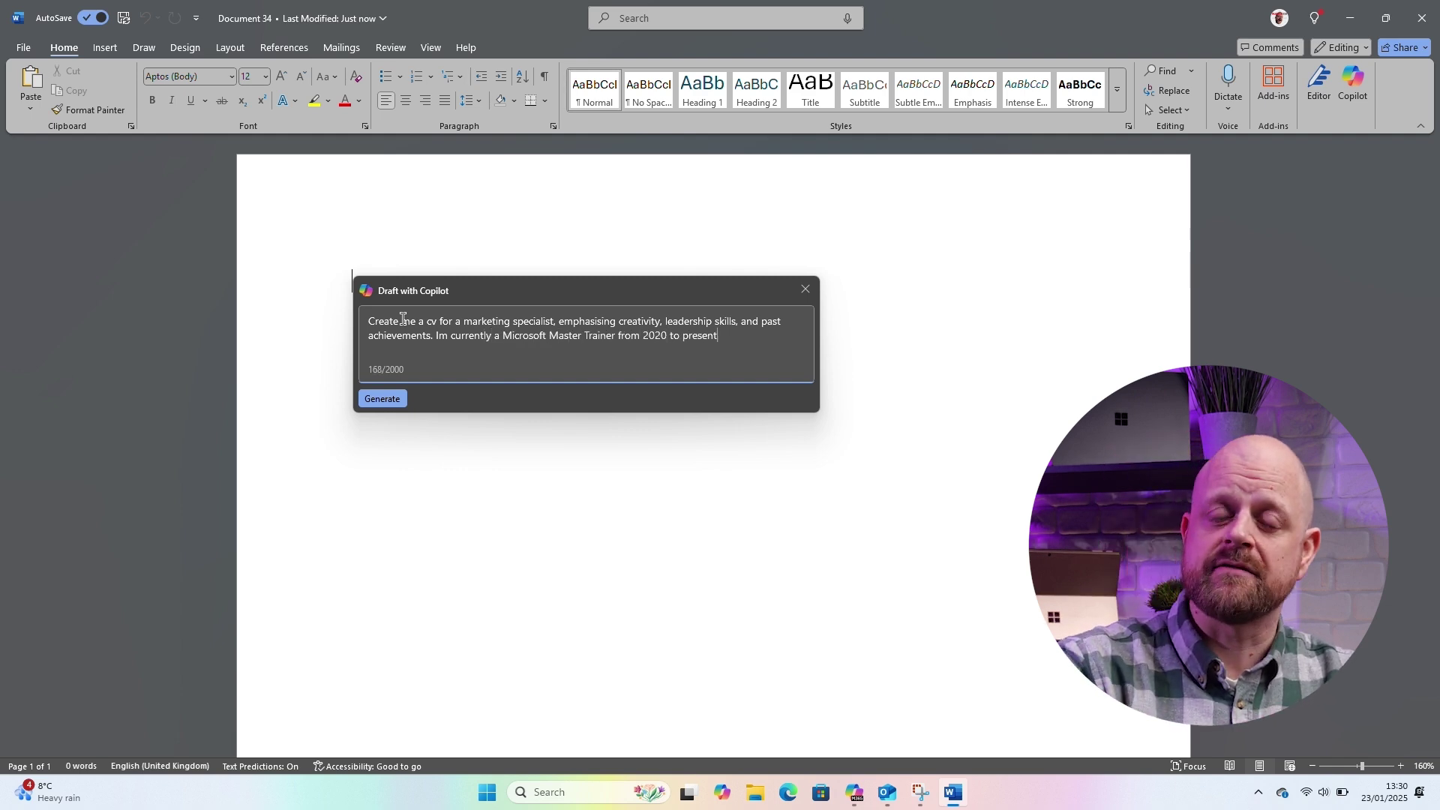
click(387, 400)
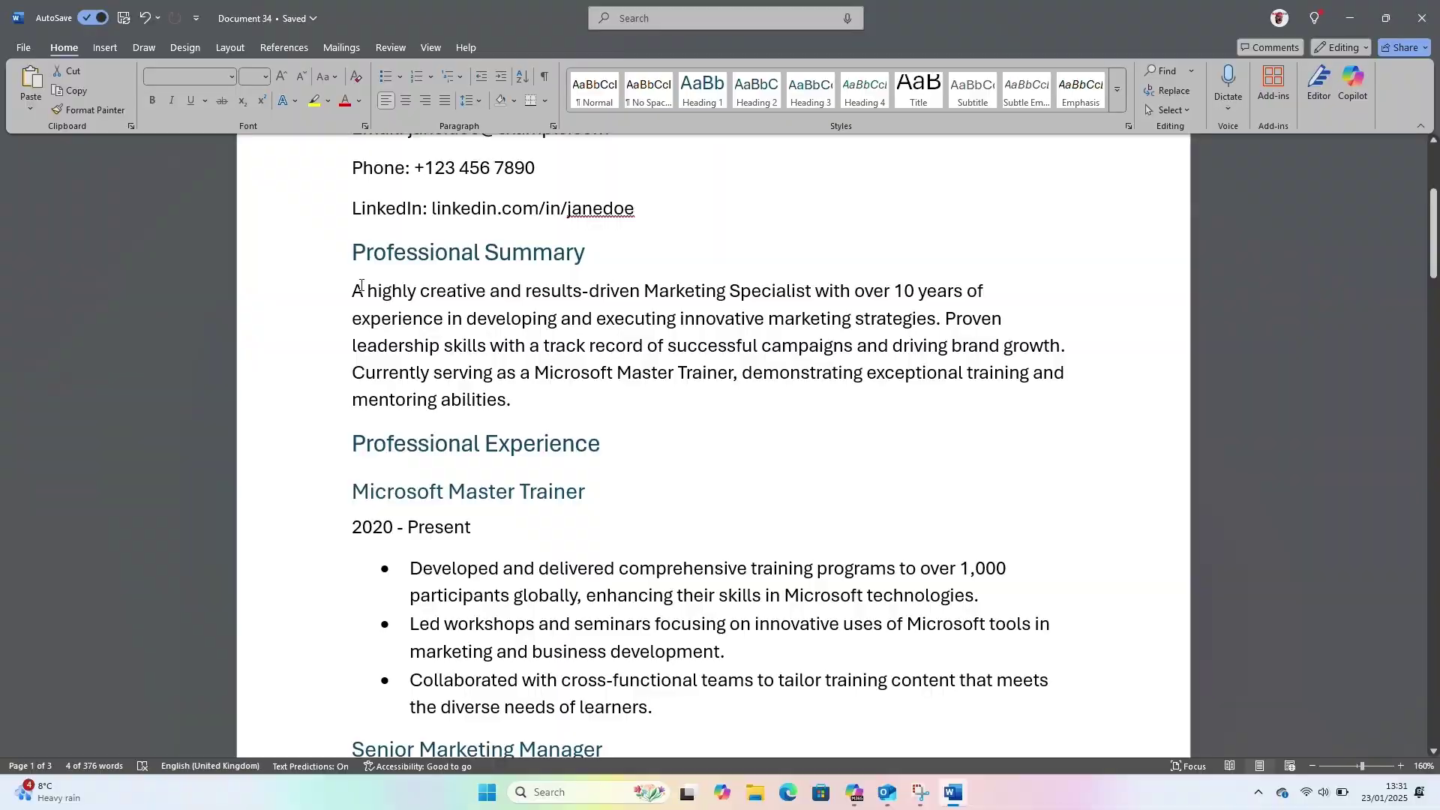
Replace the Professional Summary with Copilot's first Auto Rewrite suggestion, a results-oriented version.
drag(352, 291, 563, 401)
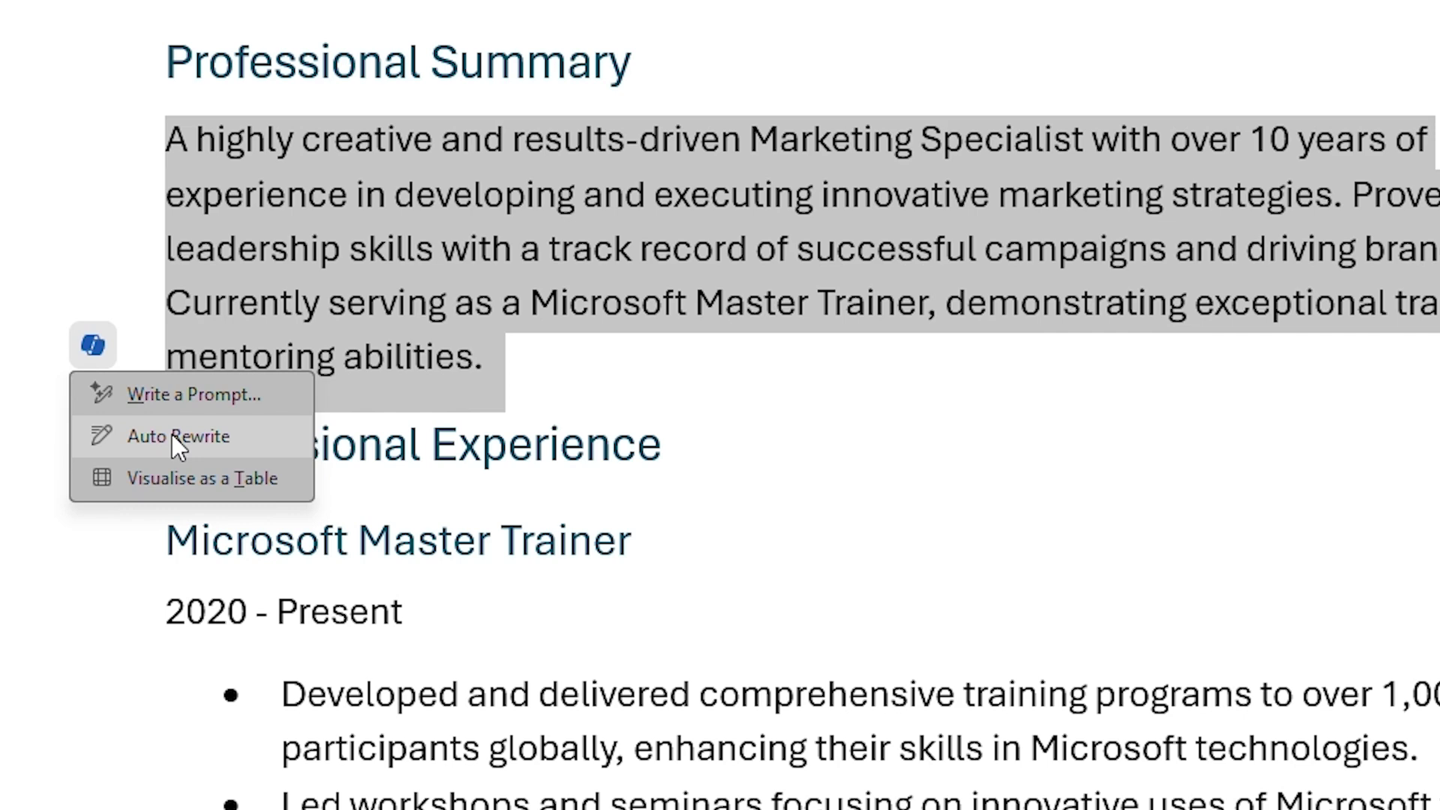
click(172, 435)
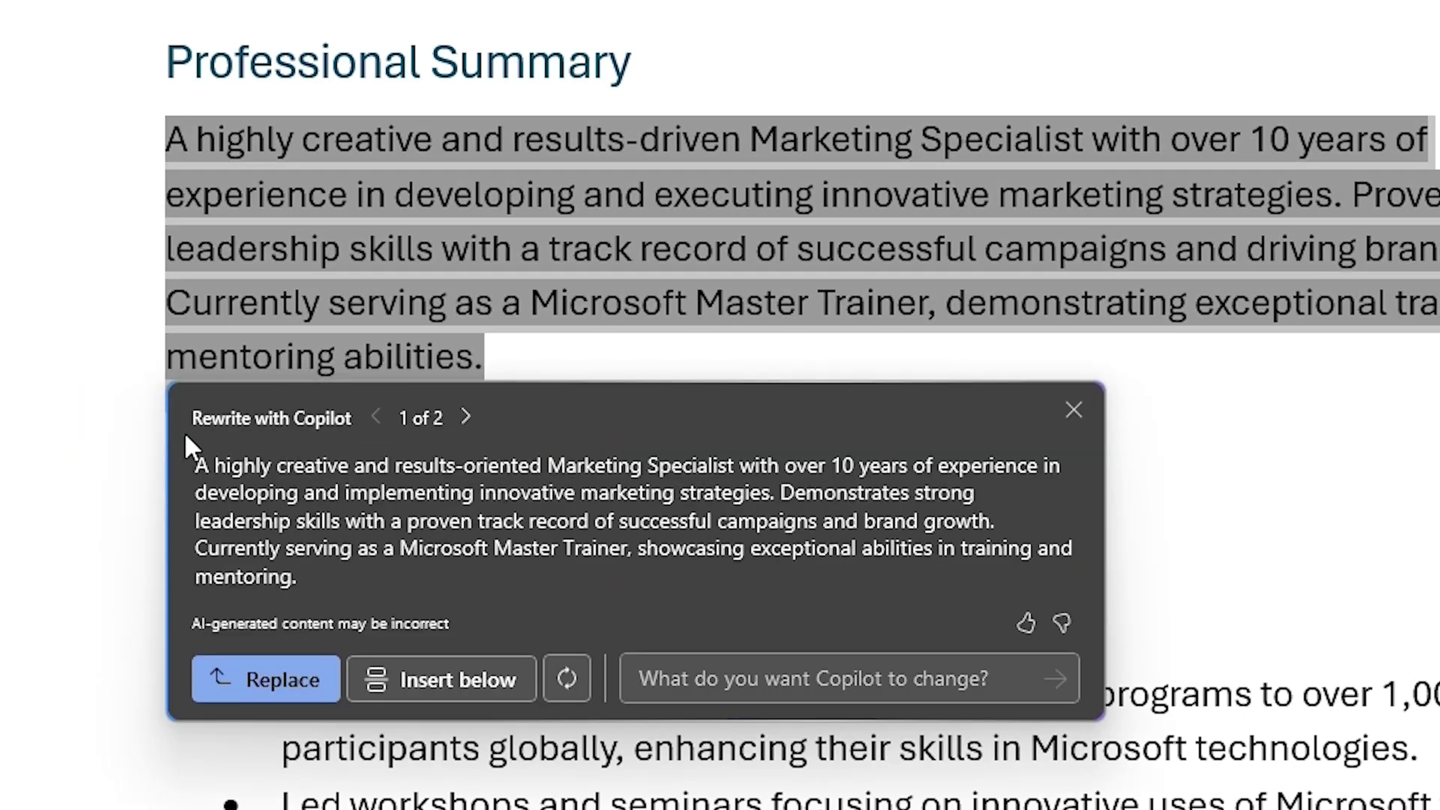
click(467, 417)
click(378, 418)
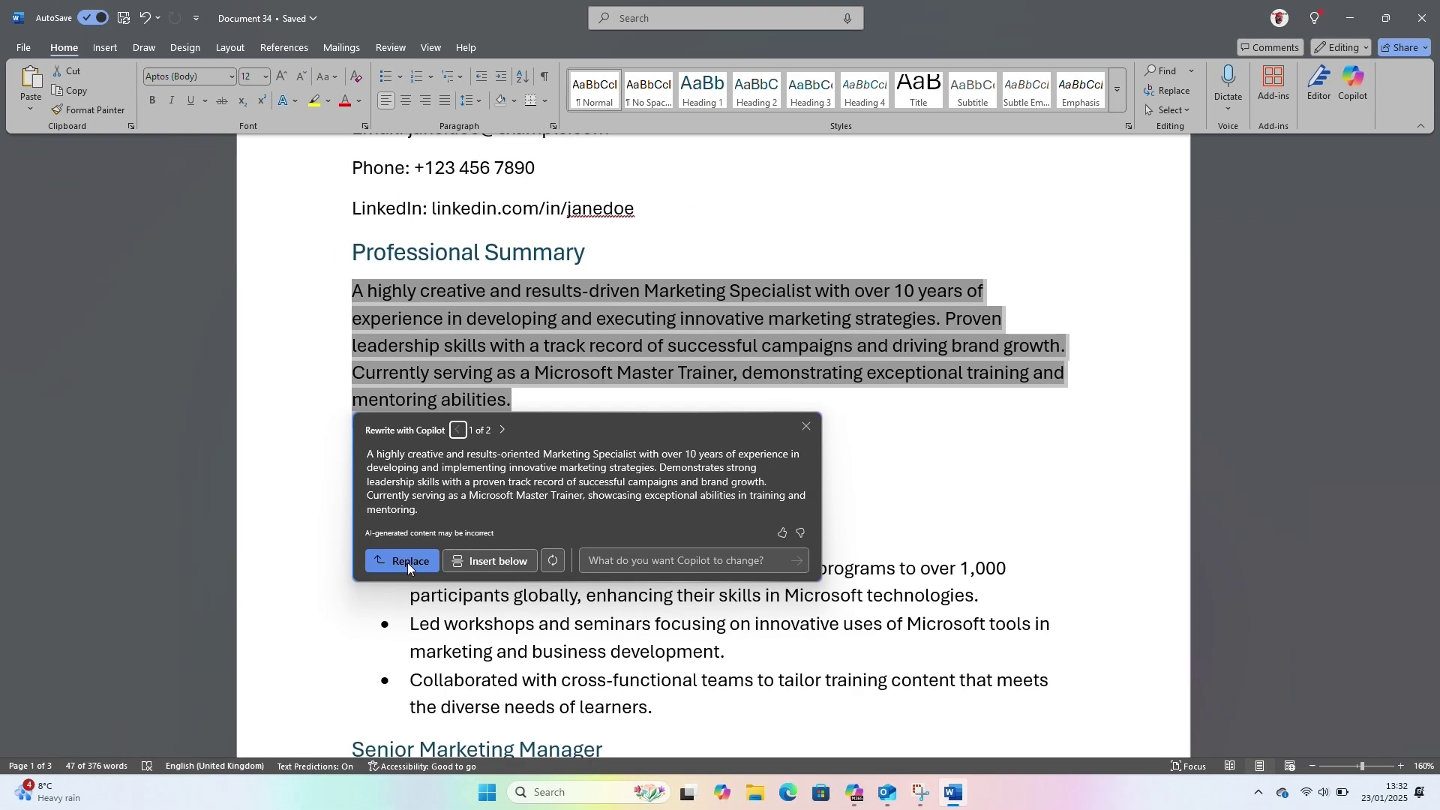
click(271, 679)
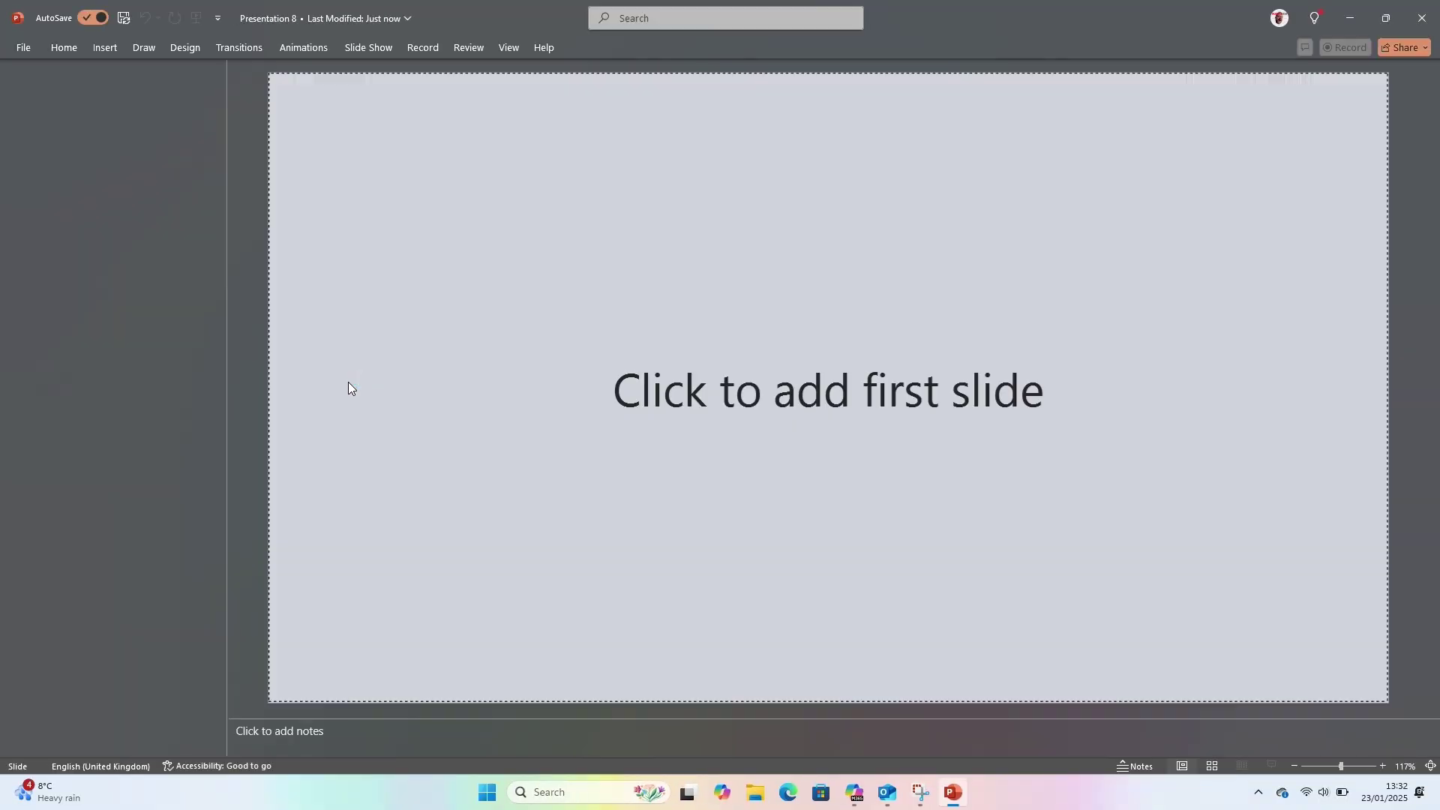
Generate a 10-slide 'Henry VIII's Reign' deck with Copilot from the linked Word document.
click(348, 382)
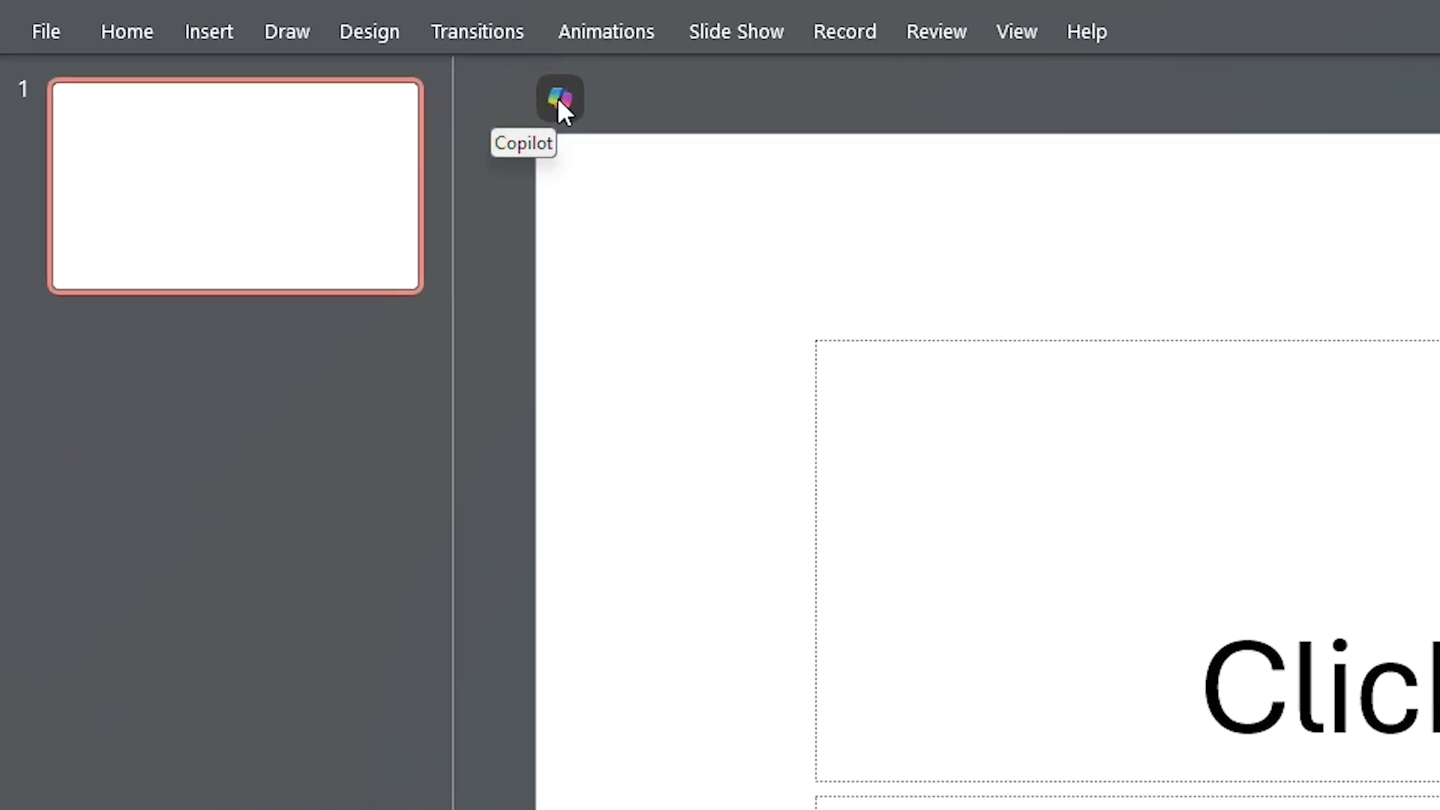
click(281, 85)
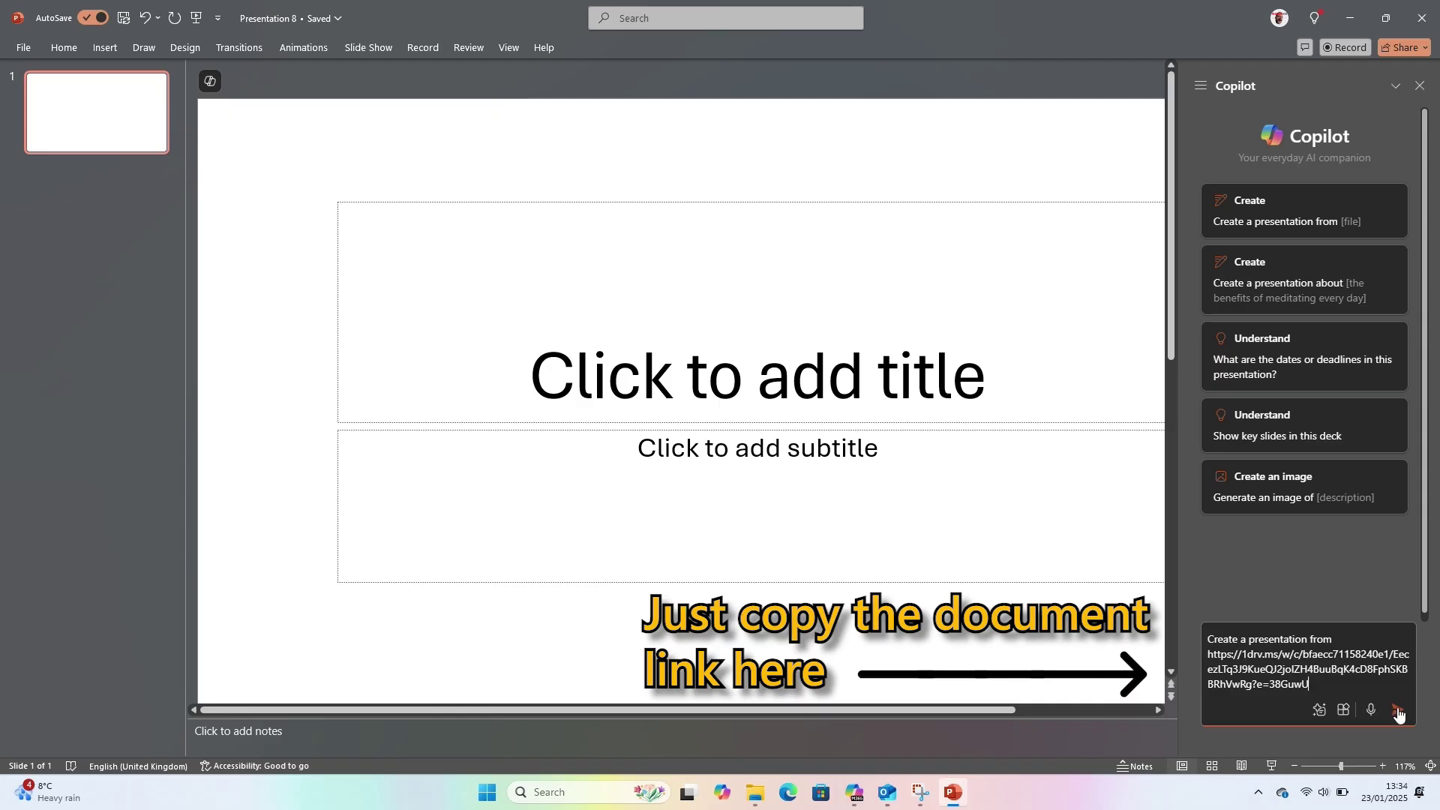
click(1396, 709)
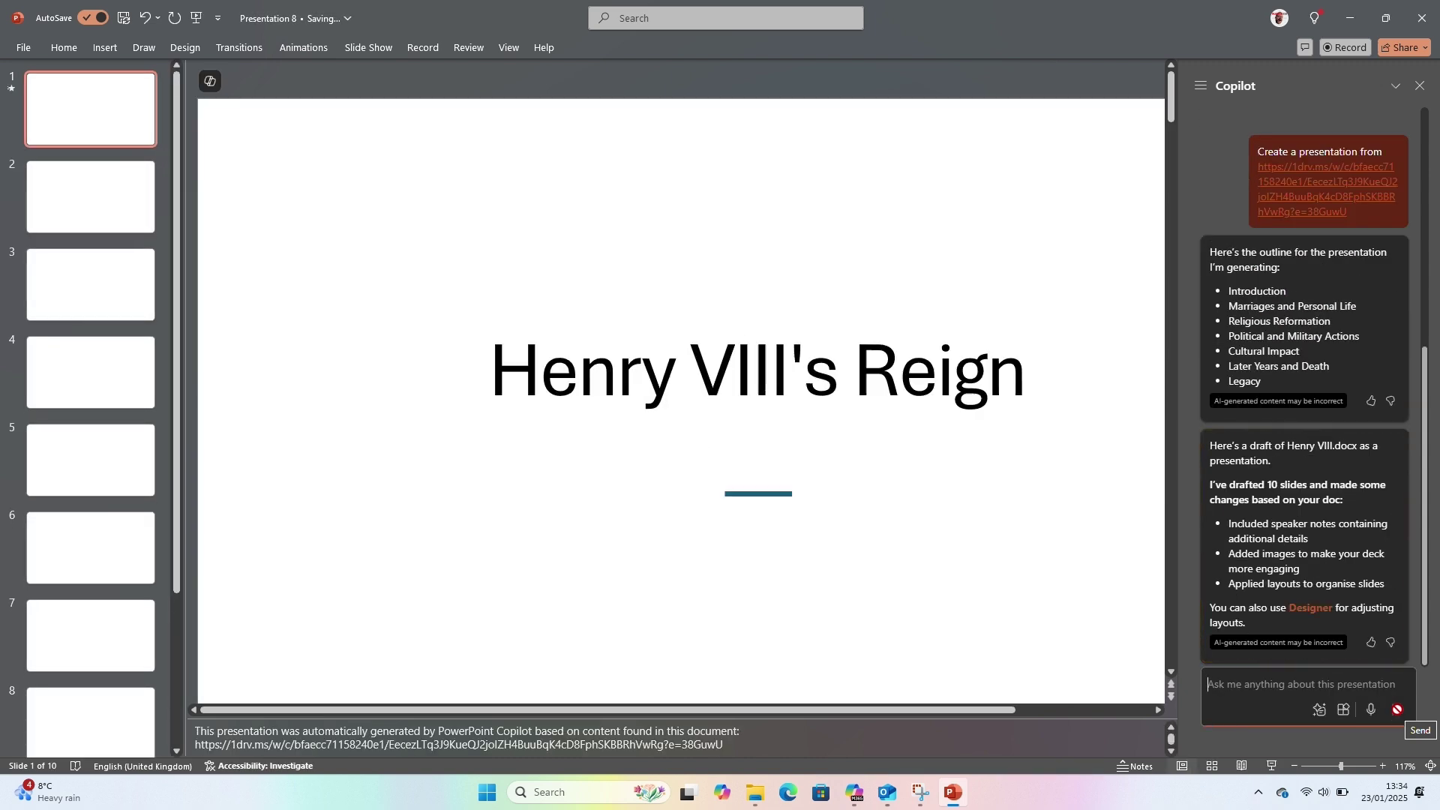
Browse the generated slides from the Agenda onward and enlarge the speaker notes area.
click(104, 209)
key(Down)
key(Down)
key(Down)
key(Down)
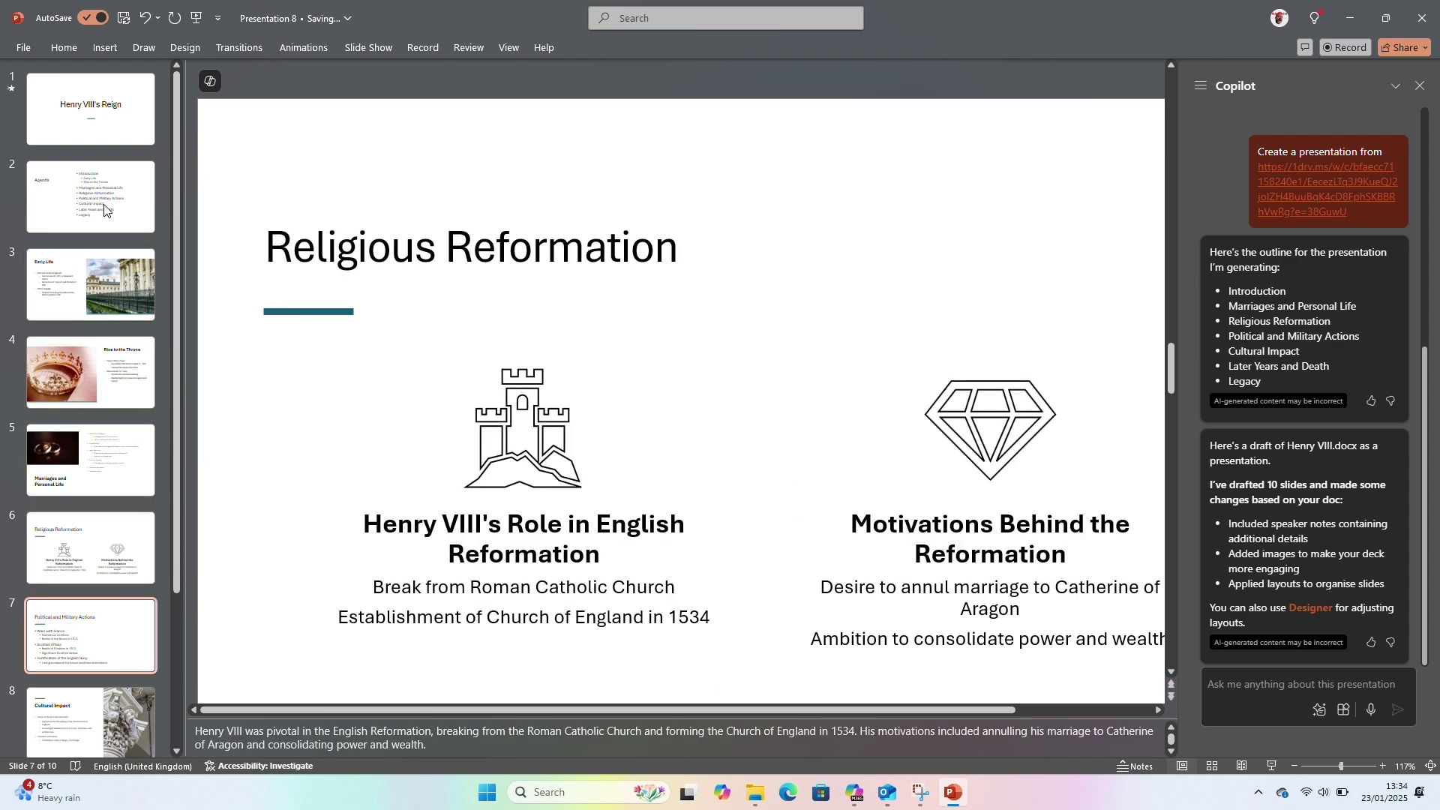
key(Down)
key(Down)
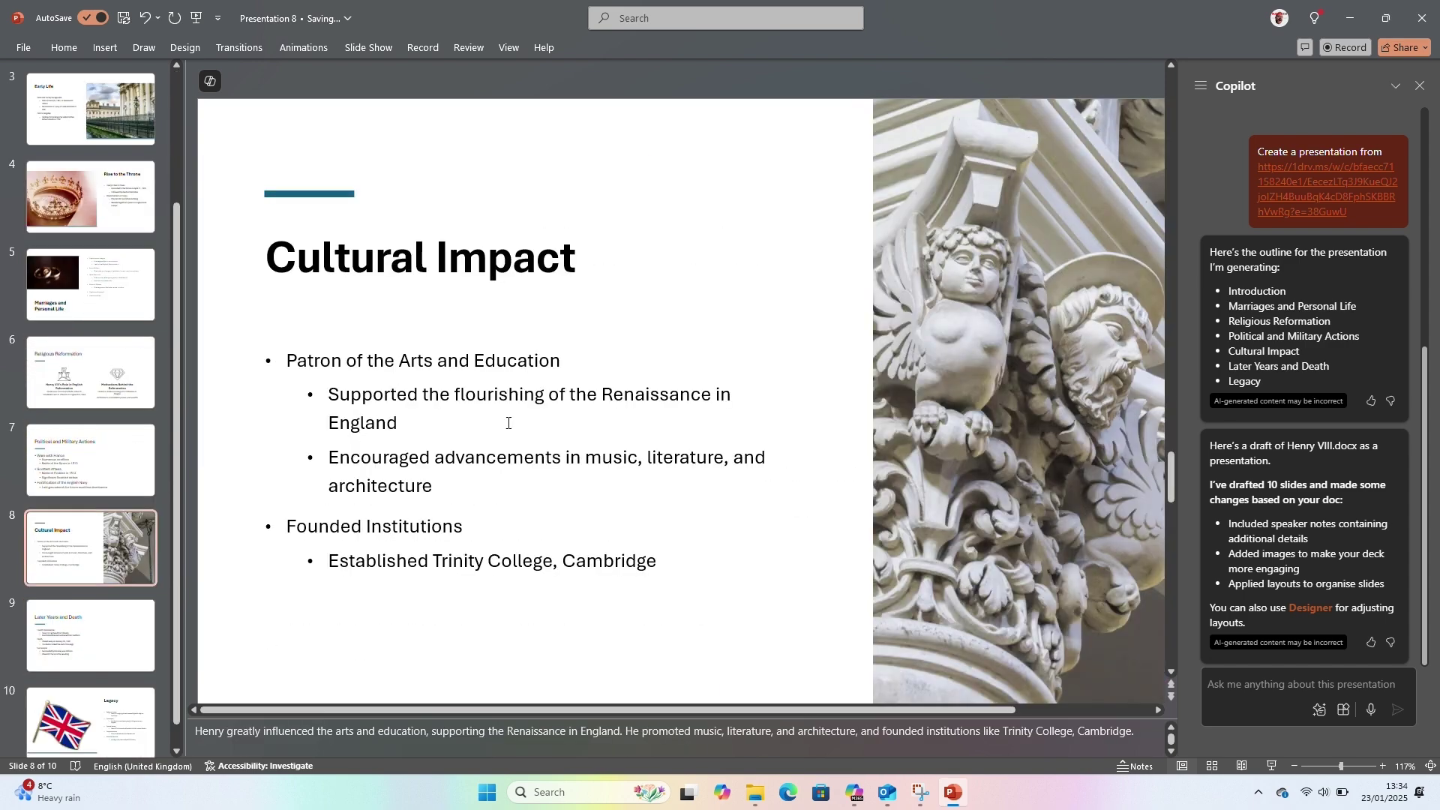
drag(644, 715, 633, 682)
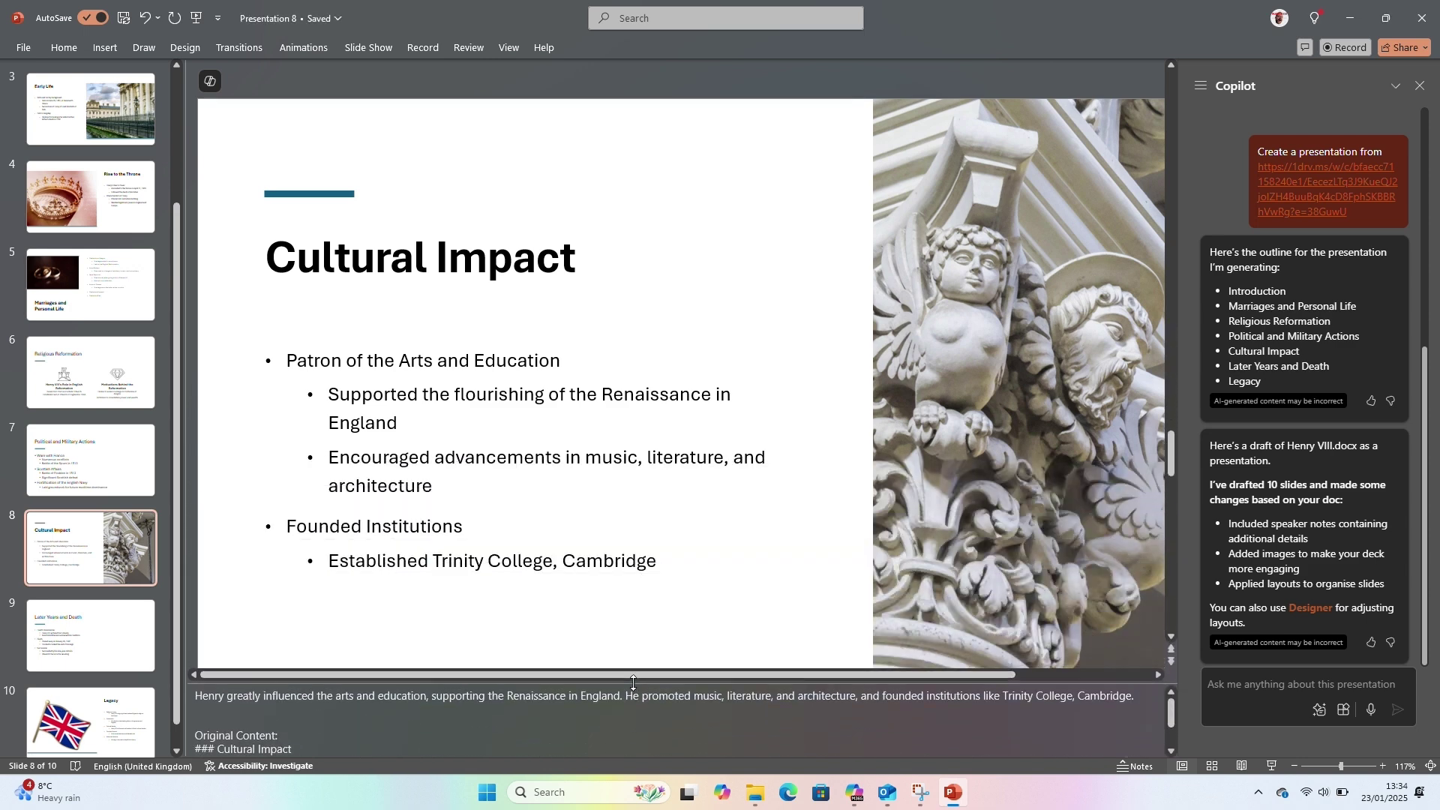
Apply the second Designer layout to the Cultural Impact slide, enlarging the carved-stone photo.
click(1320, 609)
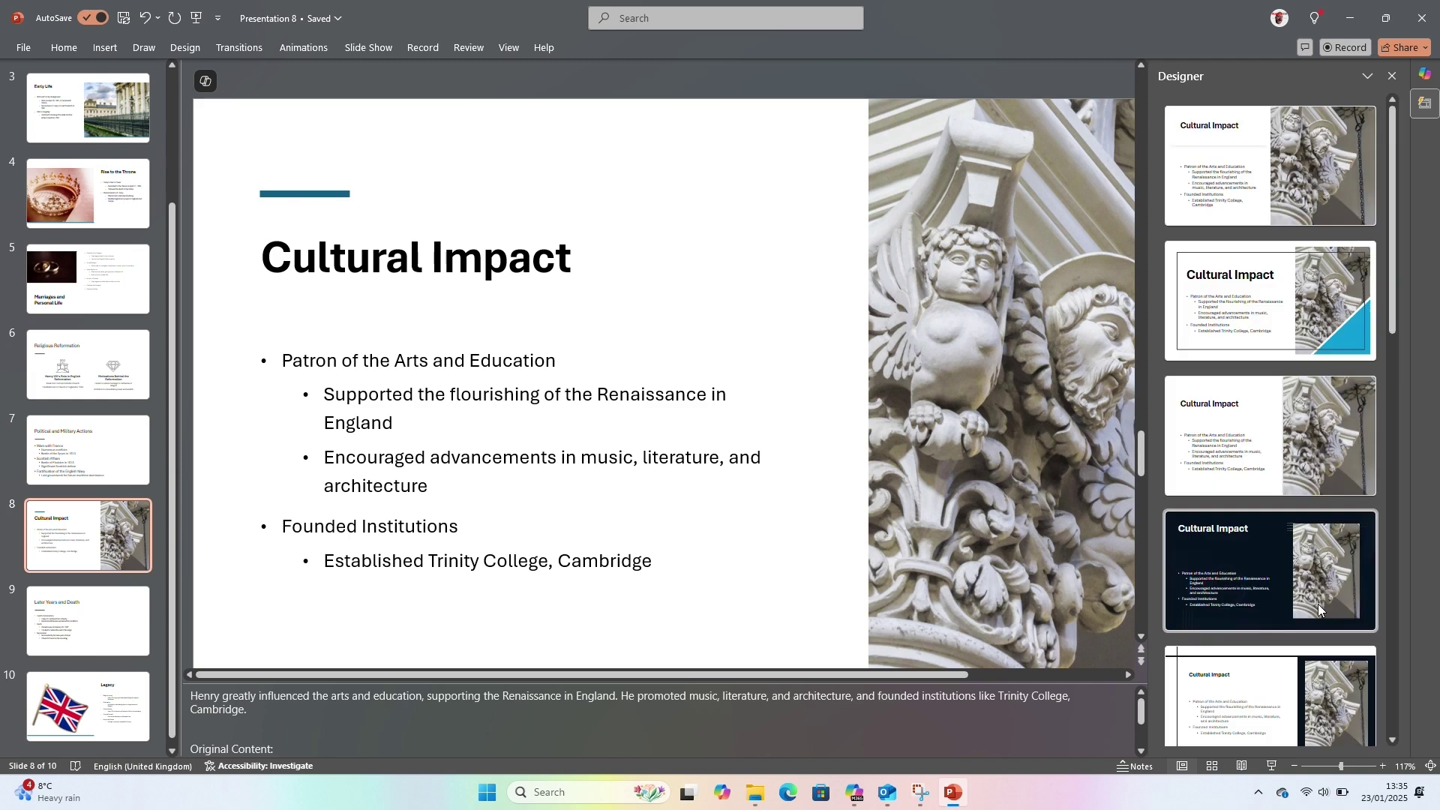
scroll(1262, 362, down, 5)
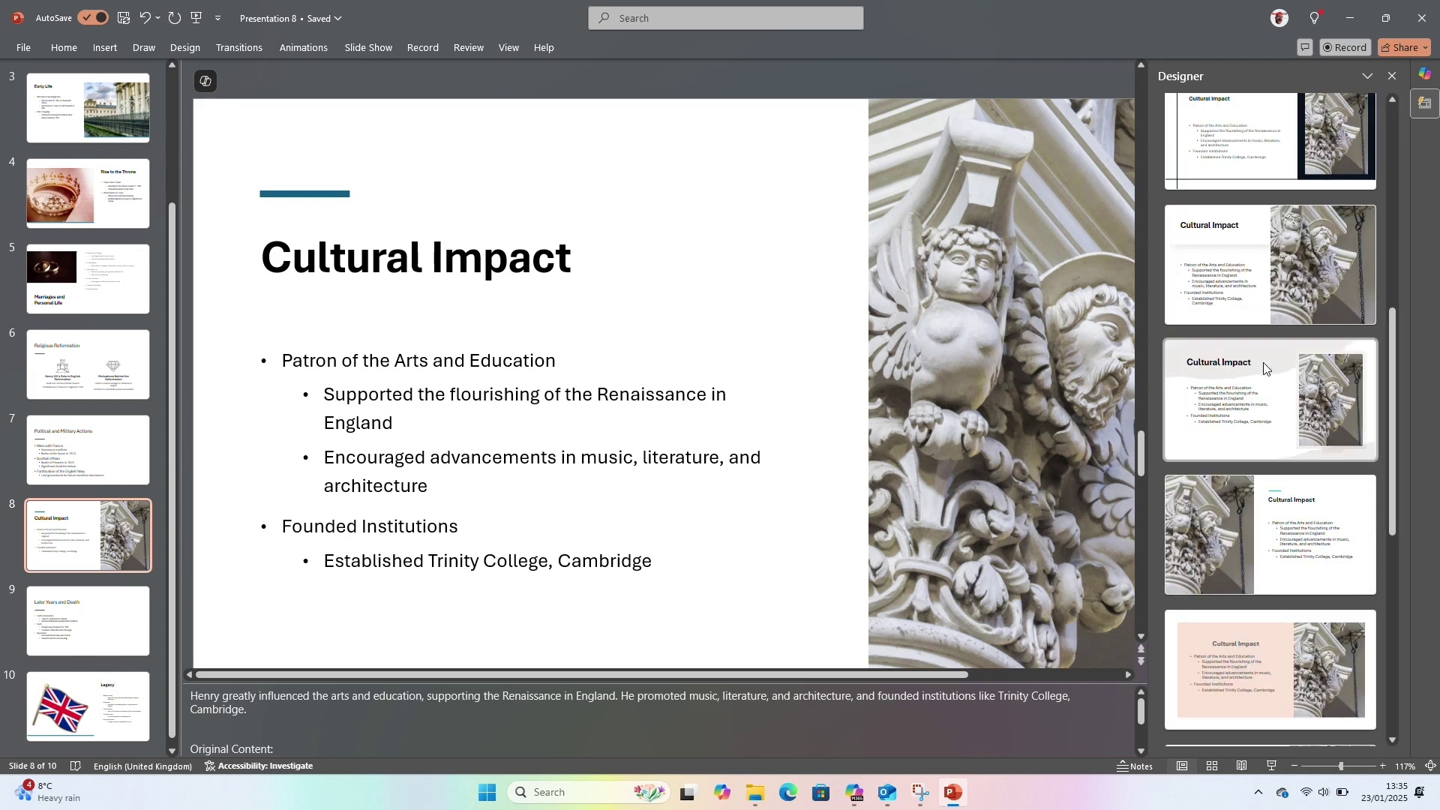
click(1242, 282)
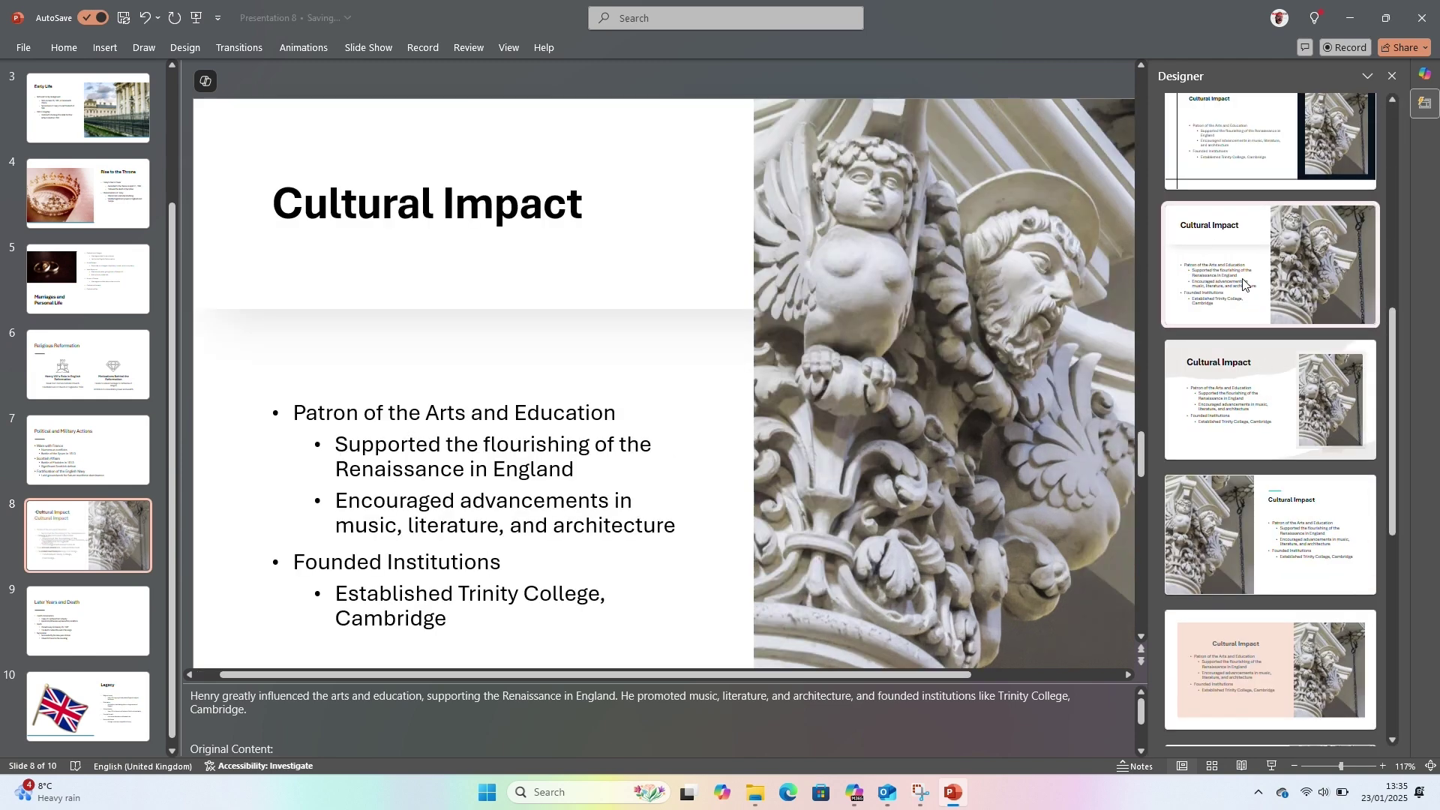